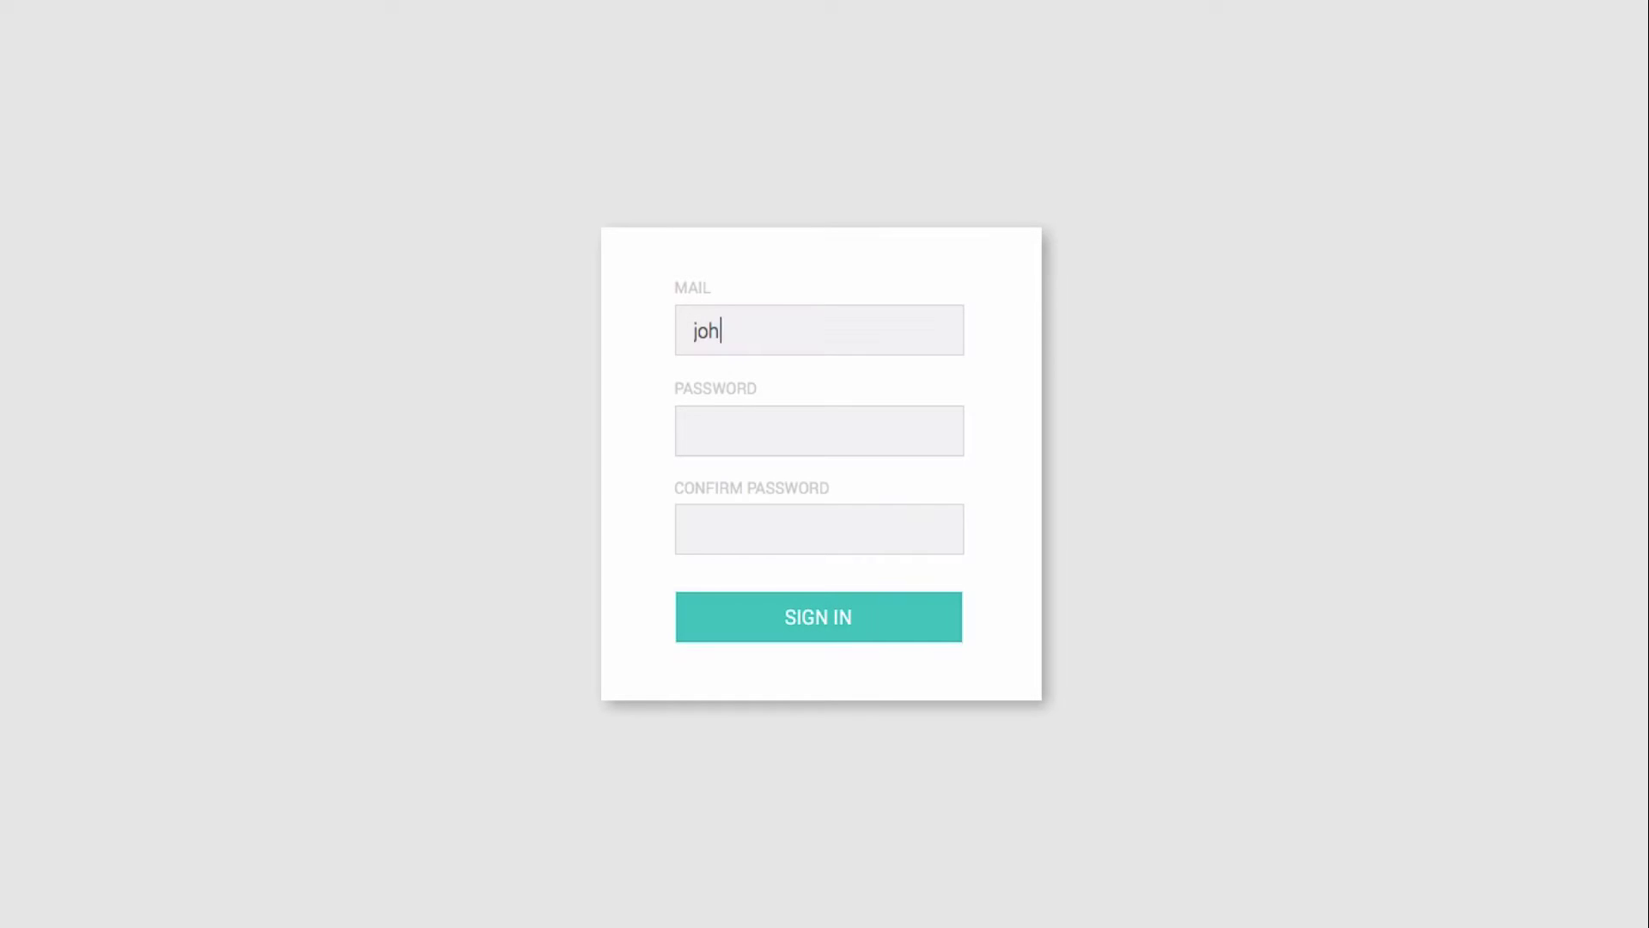
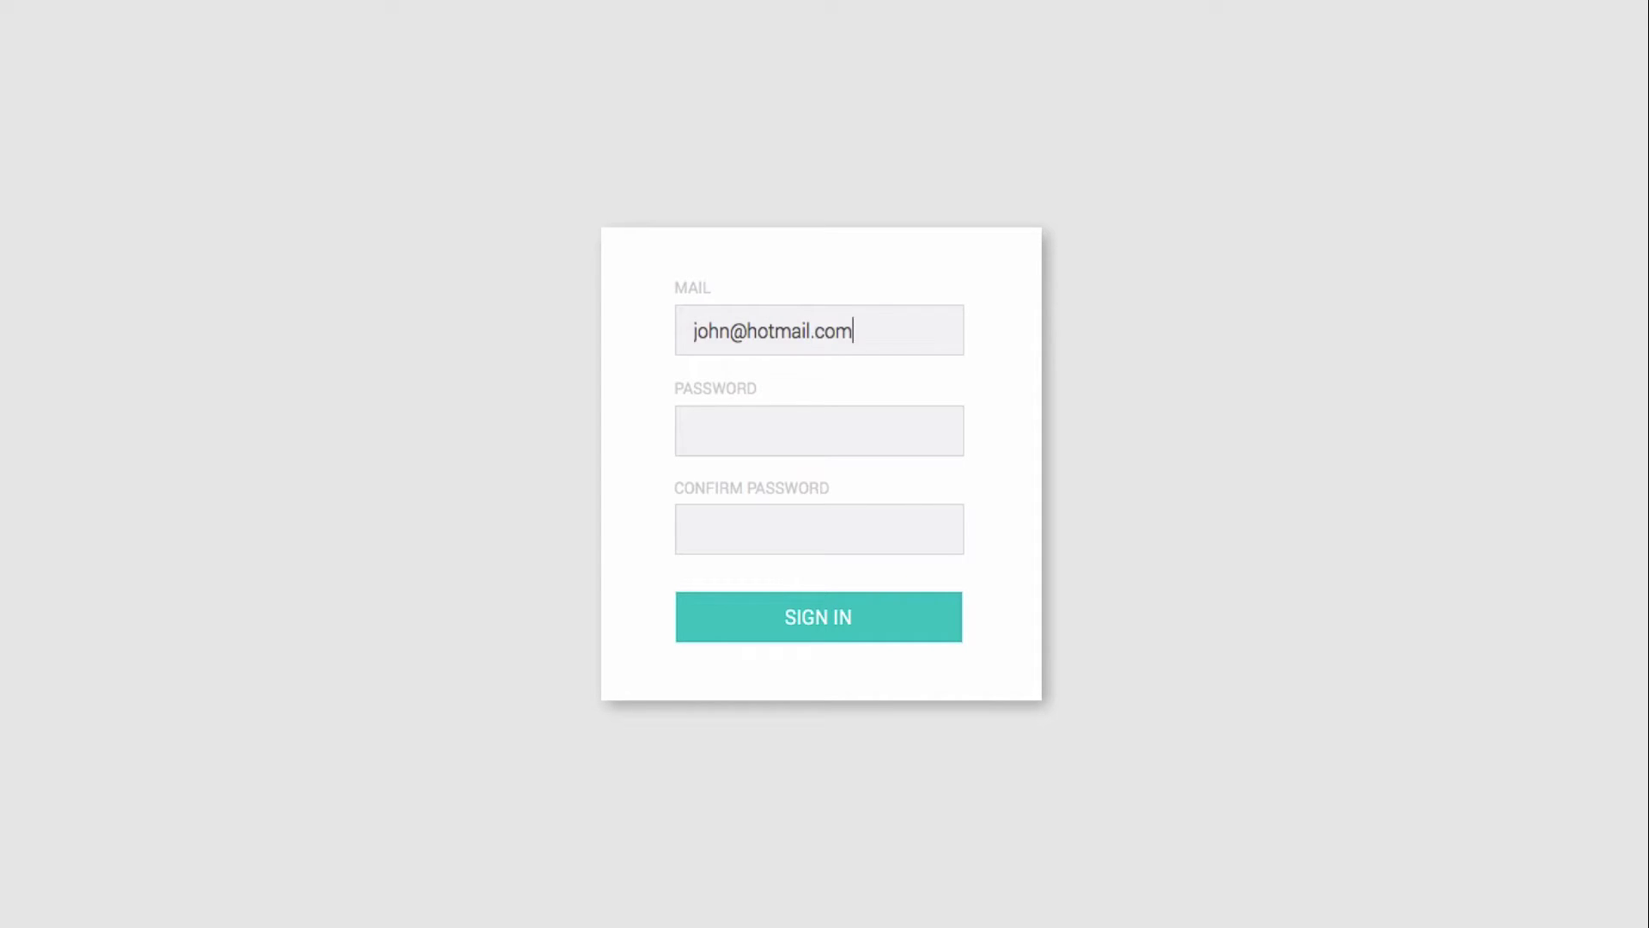
Tab from email to password to confirm password in the preview, then sign in to the success screen
{"action": "key", "text": "Tab"}
{"action": "type", "text": "passwor"}
{"action": "key", "text": "Tab"}
{"action": "type", "text": "passwor"}
{"action": "left_click", "coordinate": [856, 622]}
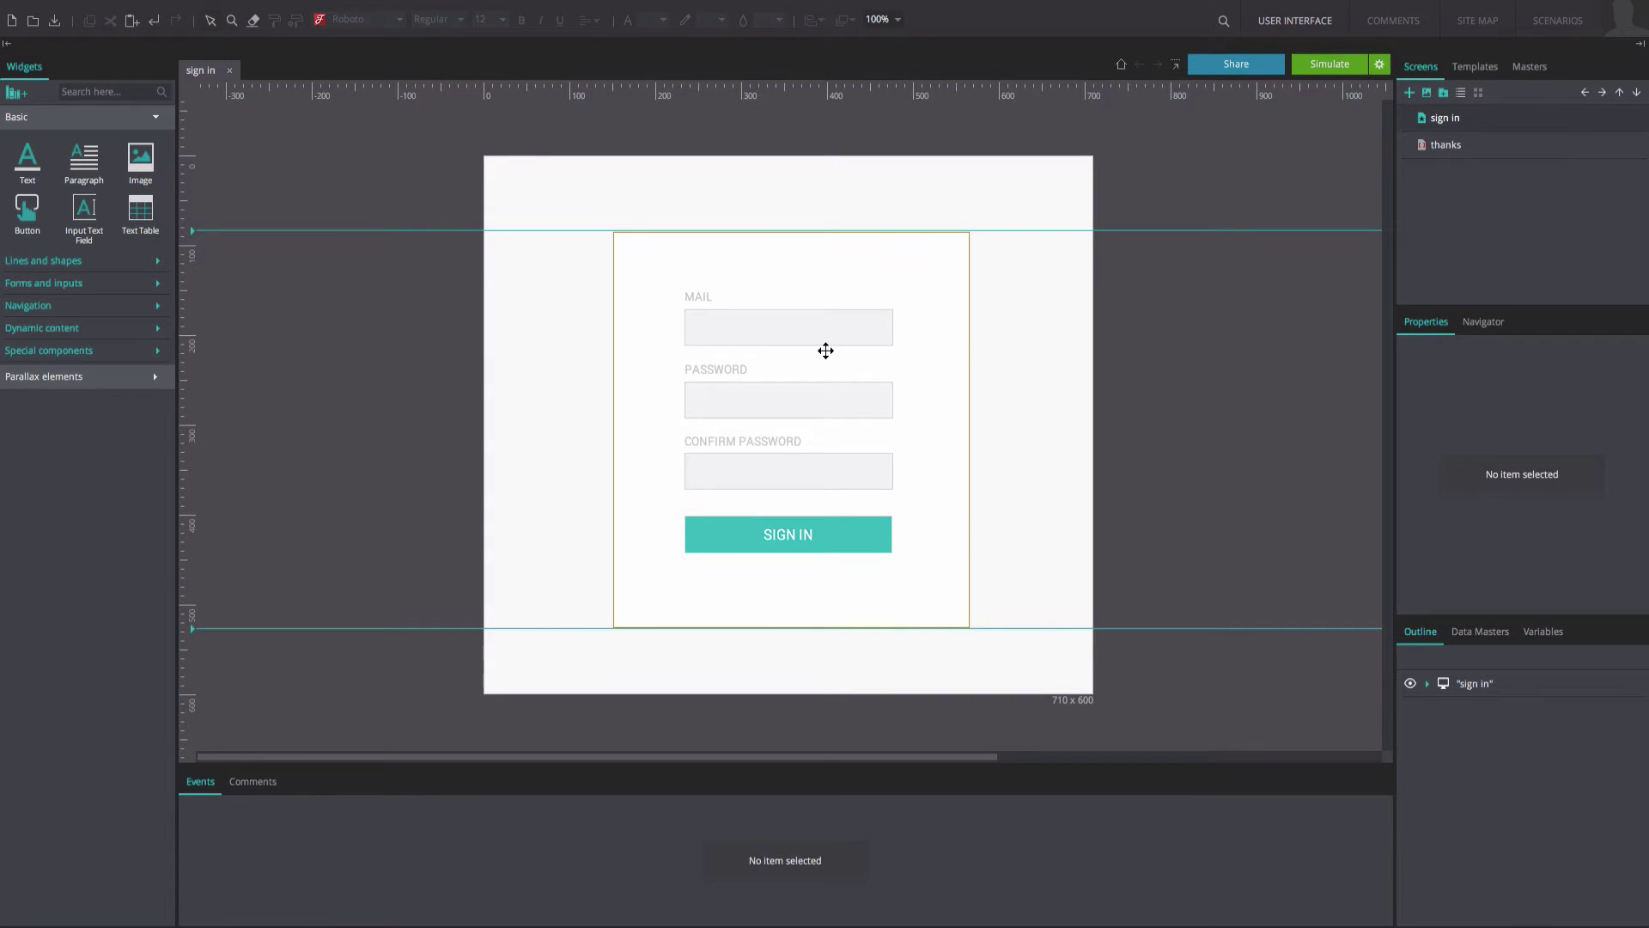
Give the MAIL field an On Key Up Tab event that sets focus on PASSWORD
{"action": "left_click", "coordinate": [824, 338]}
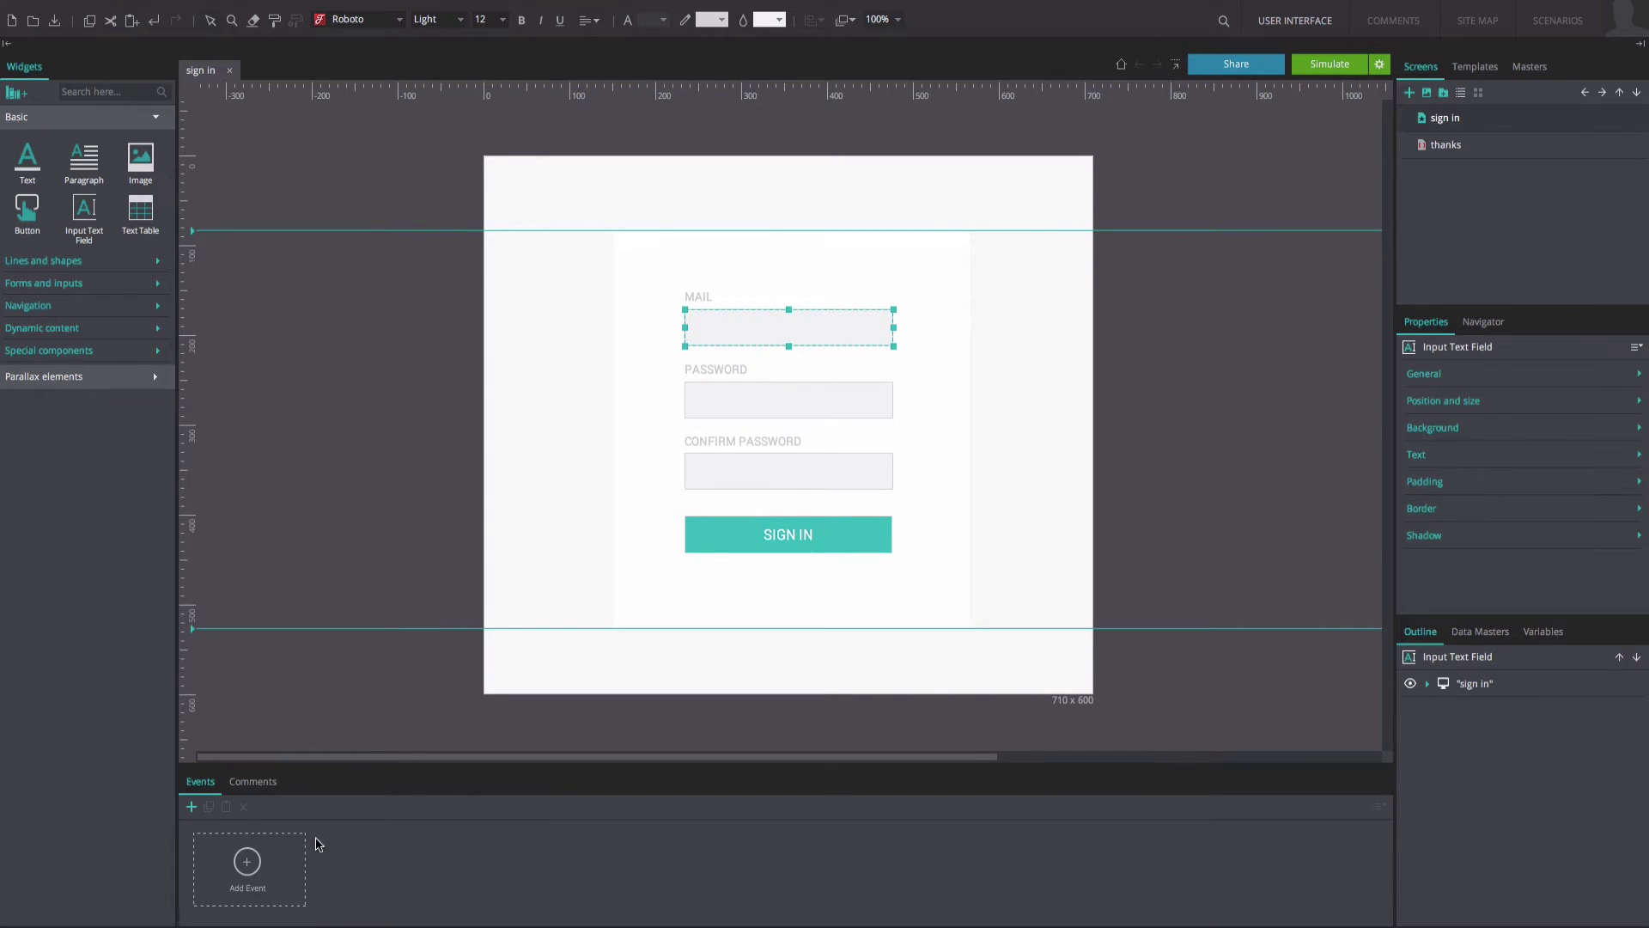
{"action": "left_click", "coordinate": [248, 861]}
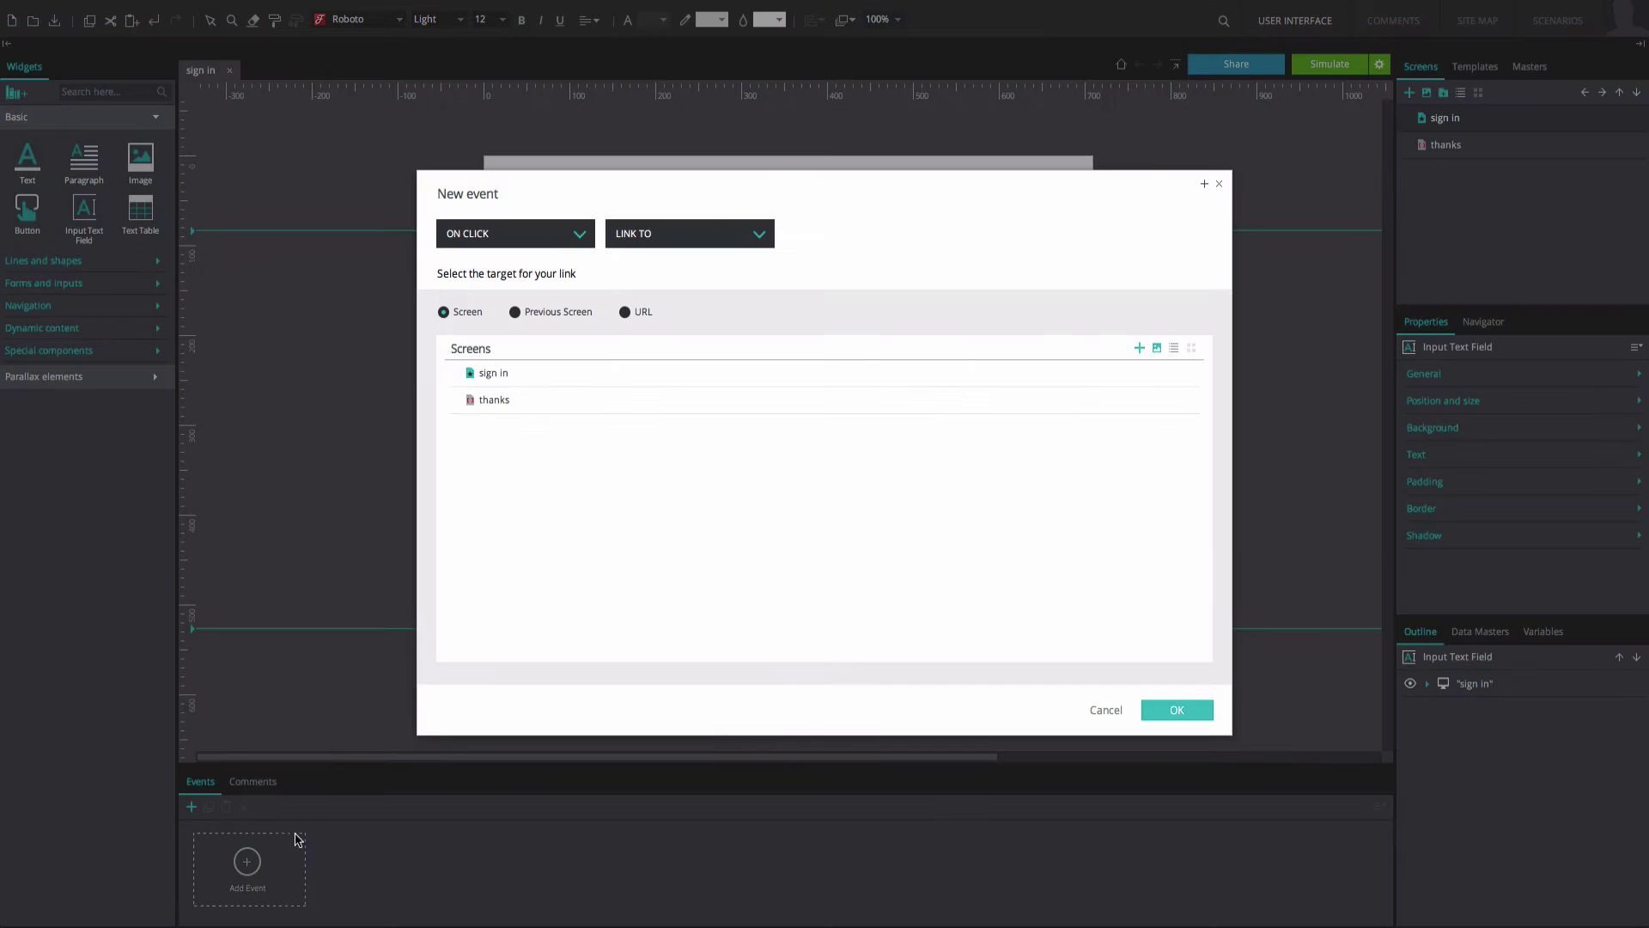
{"action": "left_click", "coordinate": [560, 237]}
{"action": "mouse_move", "coordinate": [508, 280]}
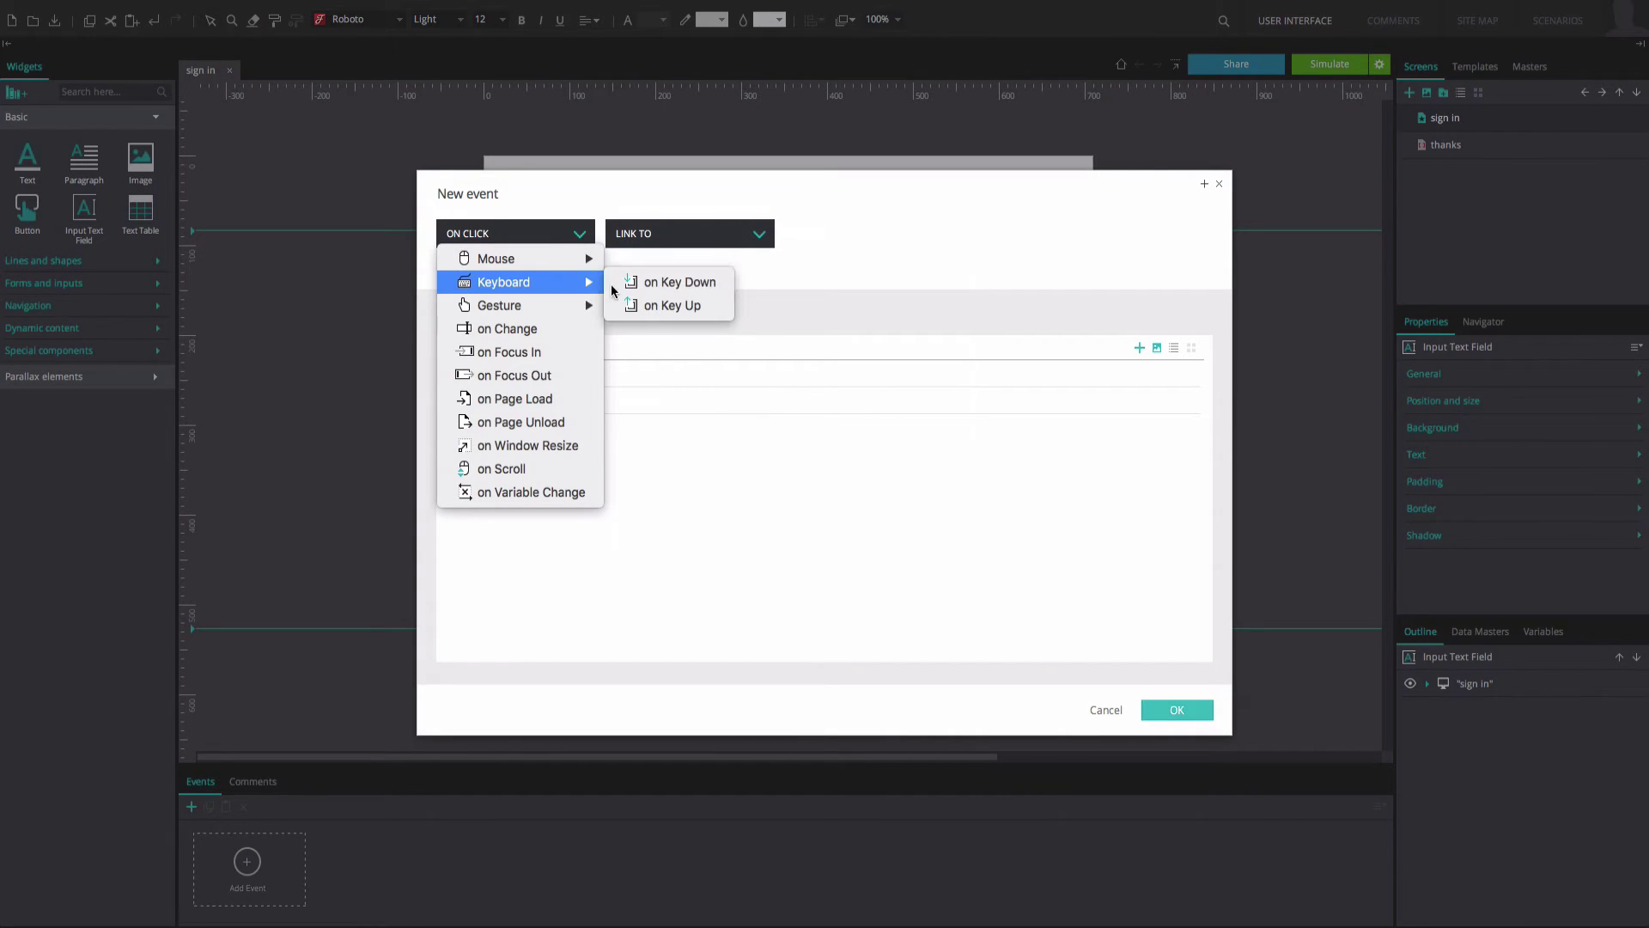
{"action": "left_click", "coordinate": [670, 305]}
{"action": "left_click", "coordinate": [660, 233]}
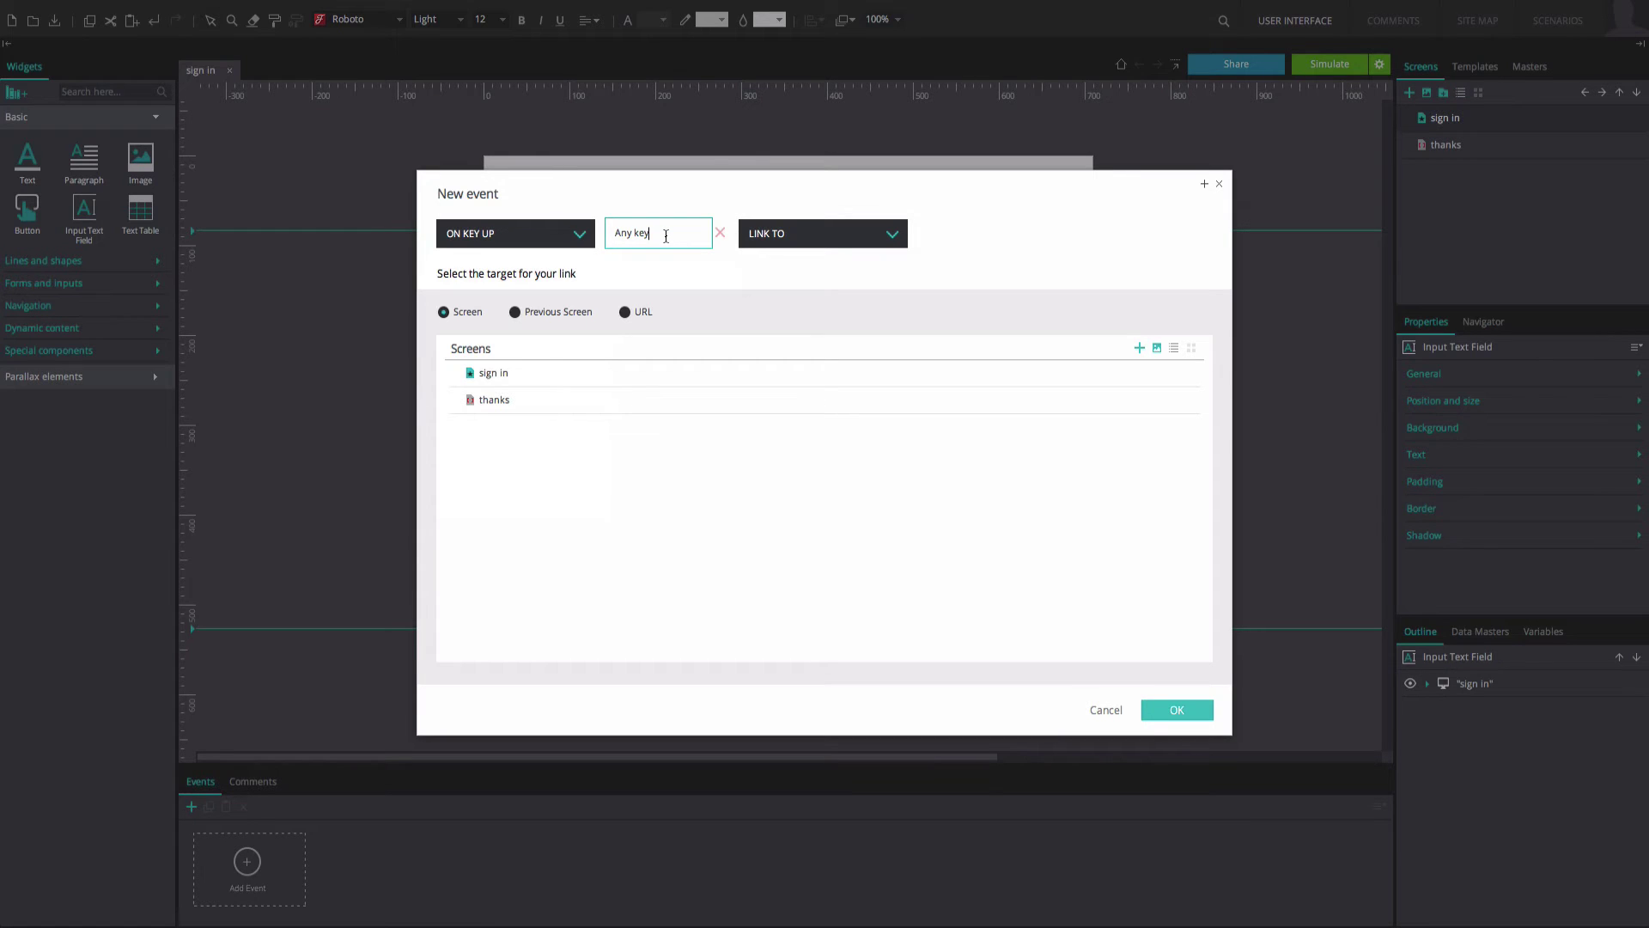
{"action": "key", "text": "Tab"}
{"action": "left_click", "coordinate": [754, 238]}
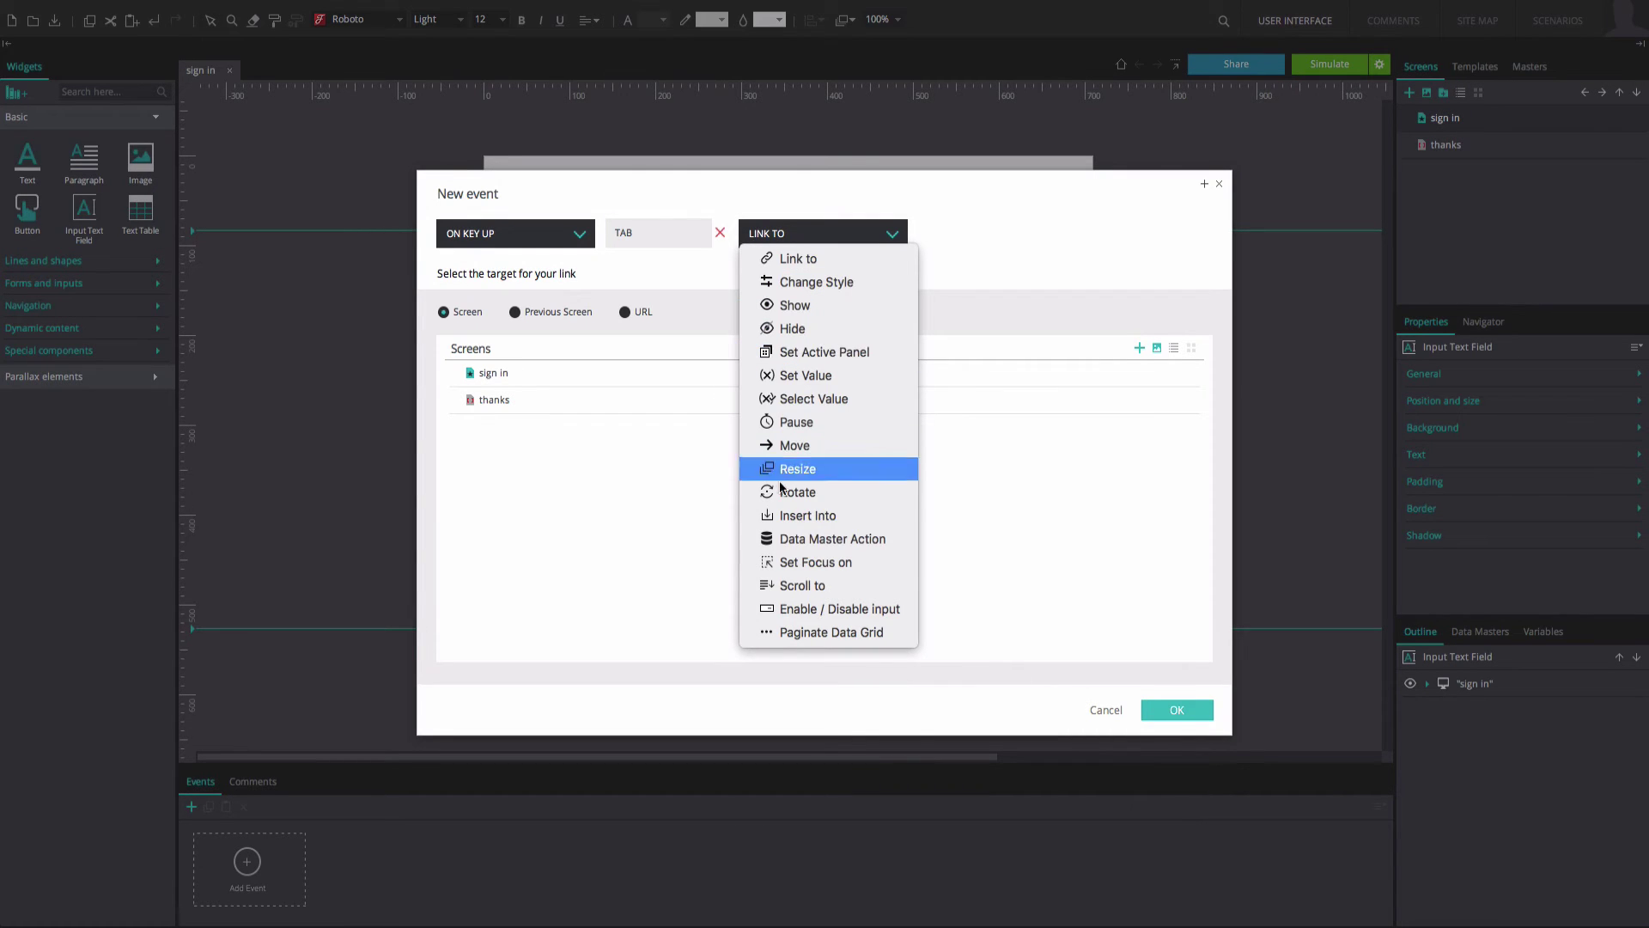
{"action": "left_click", "coordinate": [777, 564]}
{"action": "left_click", "coordinate": [794, 471]}
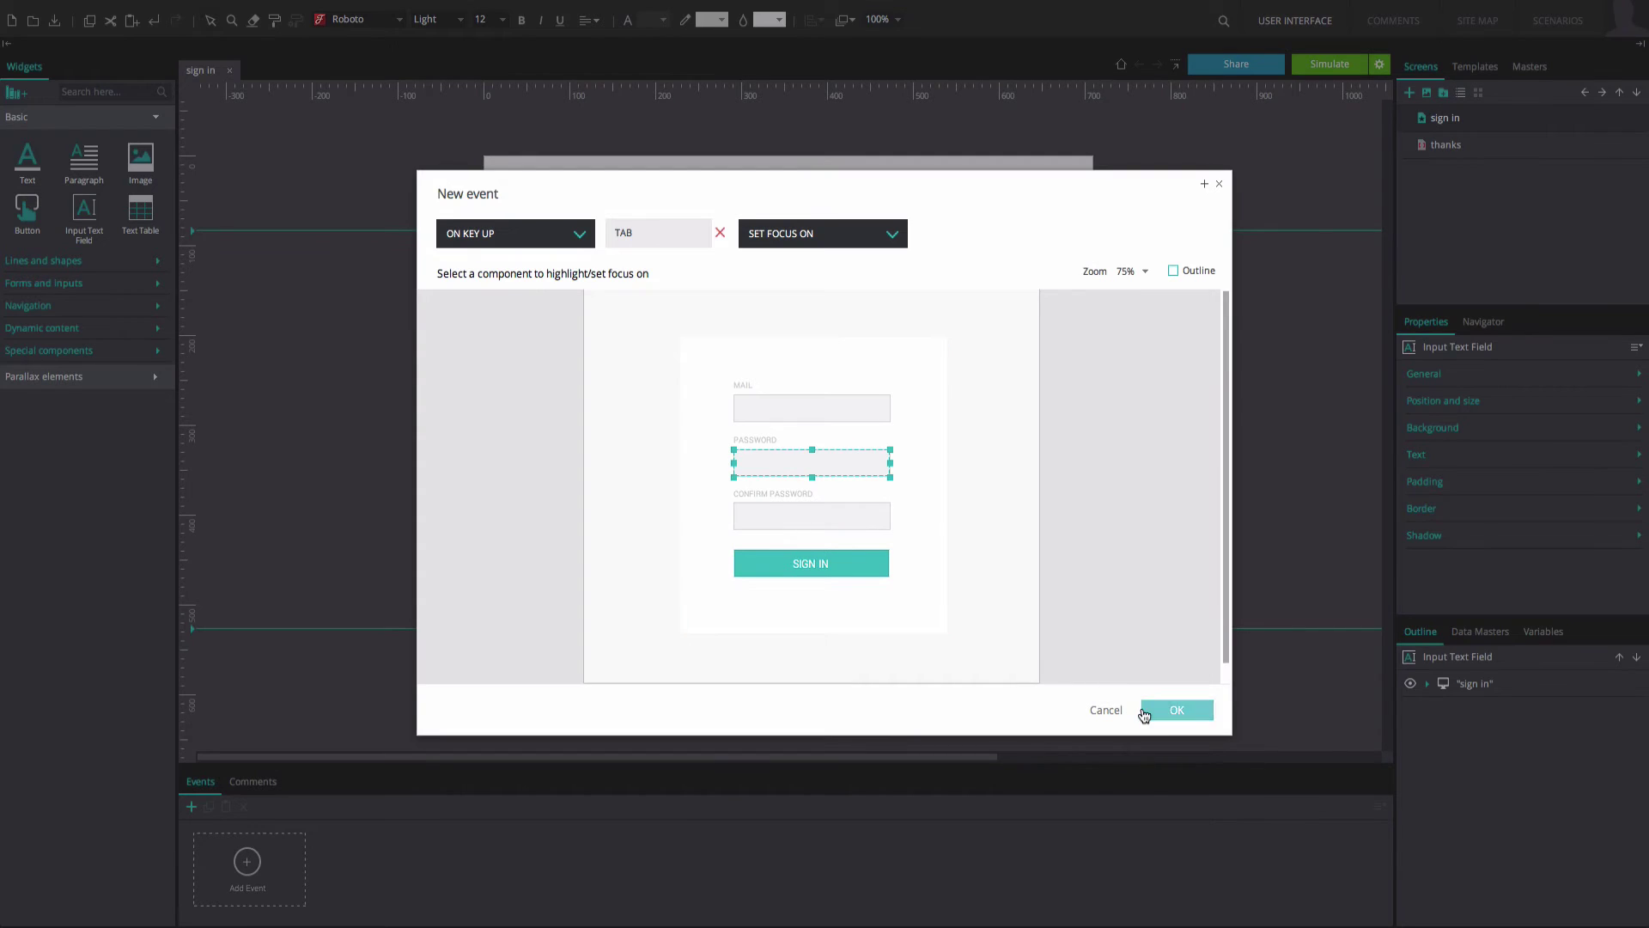
{"action": "left_click", "coordinate": [1176, 710]}
Give the PASSWORD field an On Key Up Tab event that sets focus on CONFIRM PASSWORD
{"action": "left_click", "coordinate": [780, 408]}
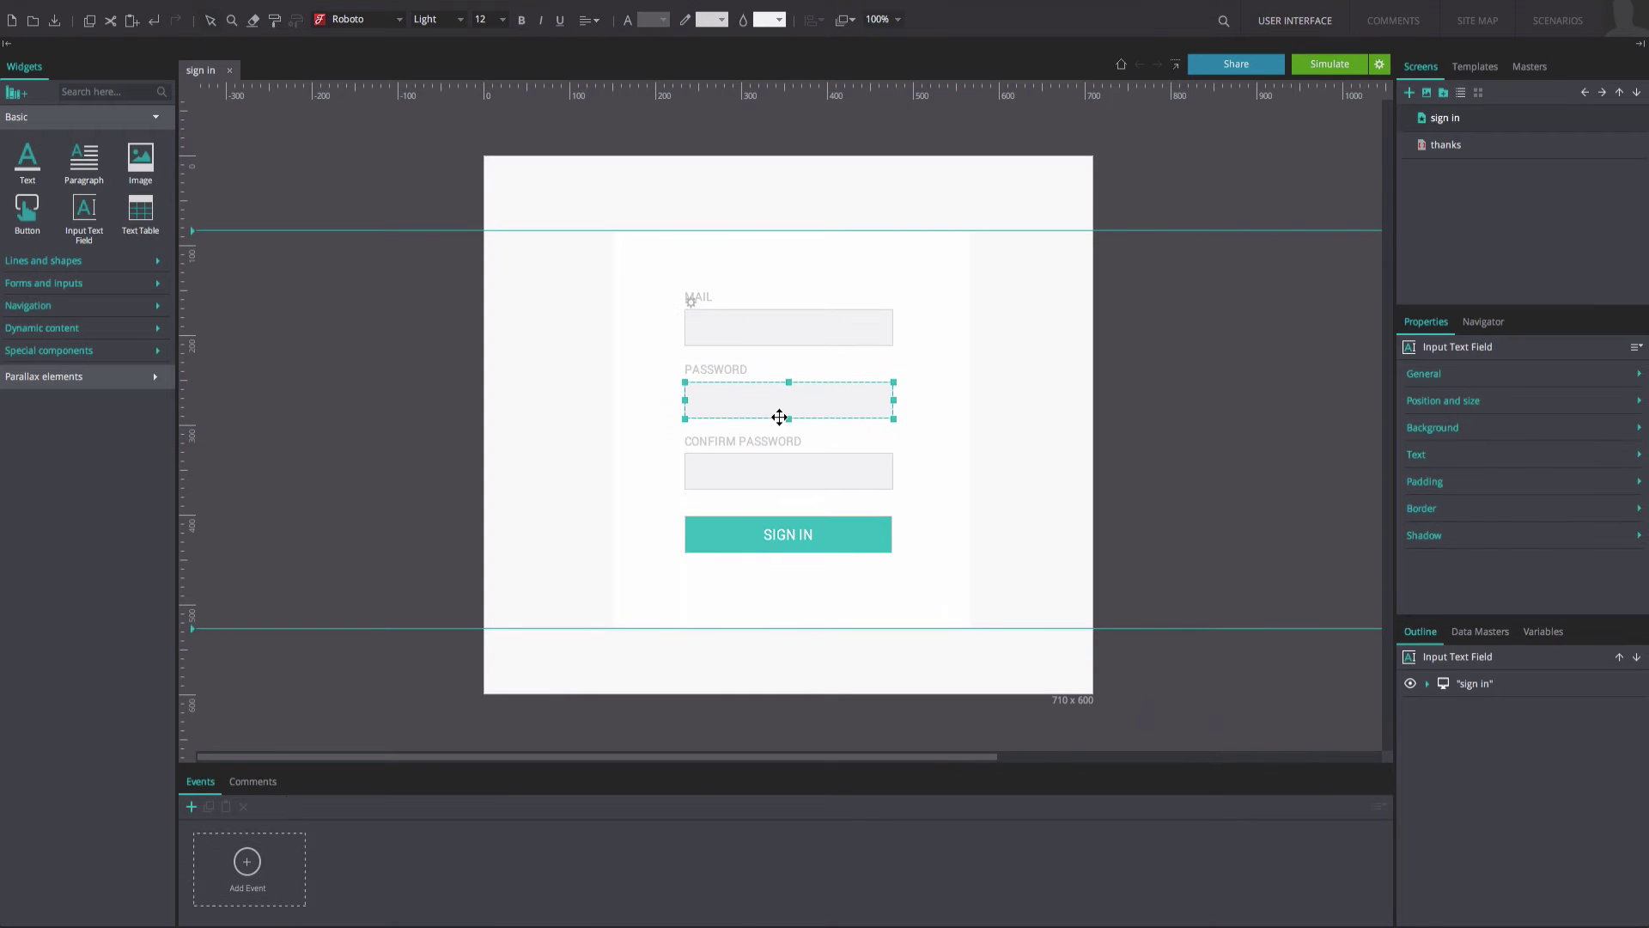
{"action": "left_click", "coordinate": [247, 861]}
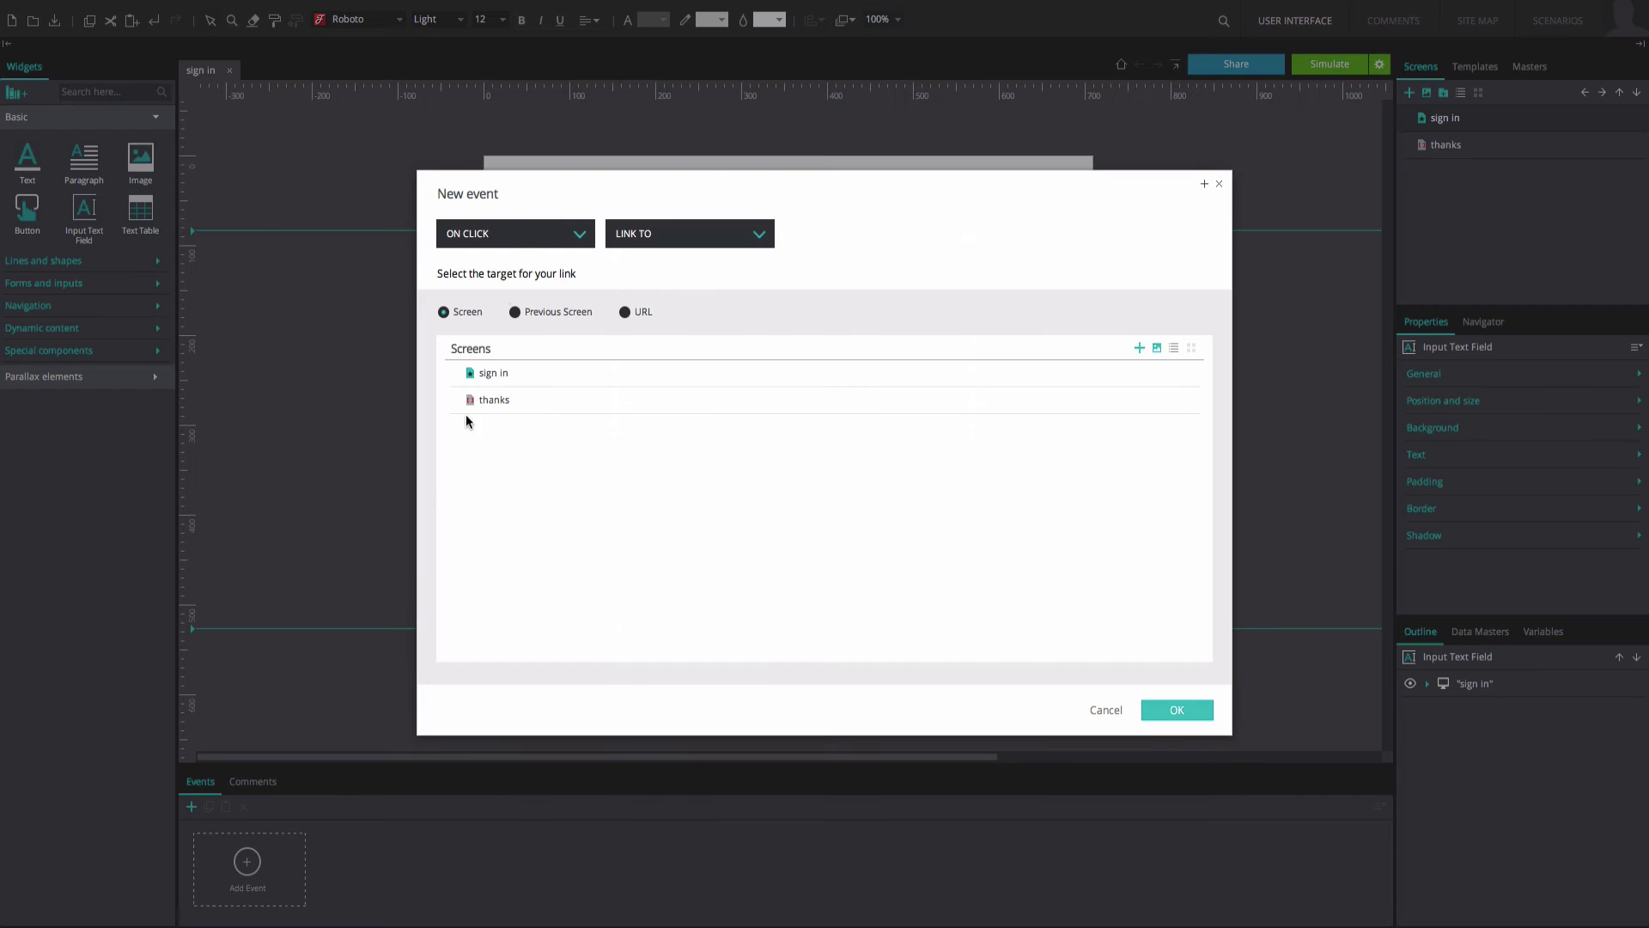
{"action": "left_click", "coordinate": [515, 234]}
{"action": "left_click", "coordinate": [670, 305]}
{"action": "left_click", "coordinate": [679, 234]}
{"action": "key", "text": "Tab"}
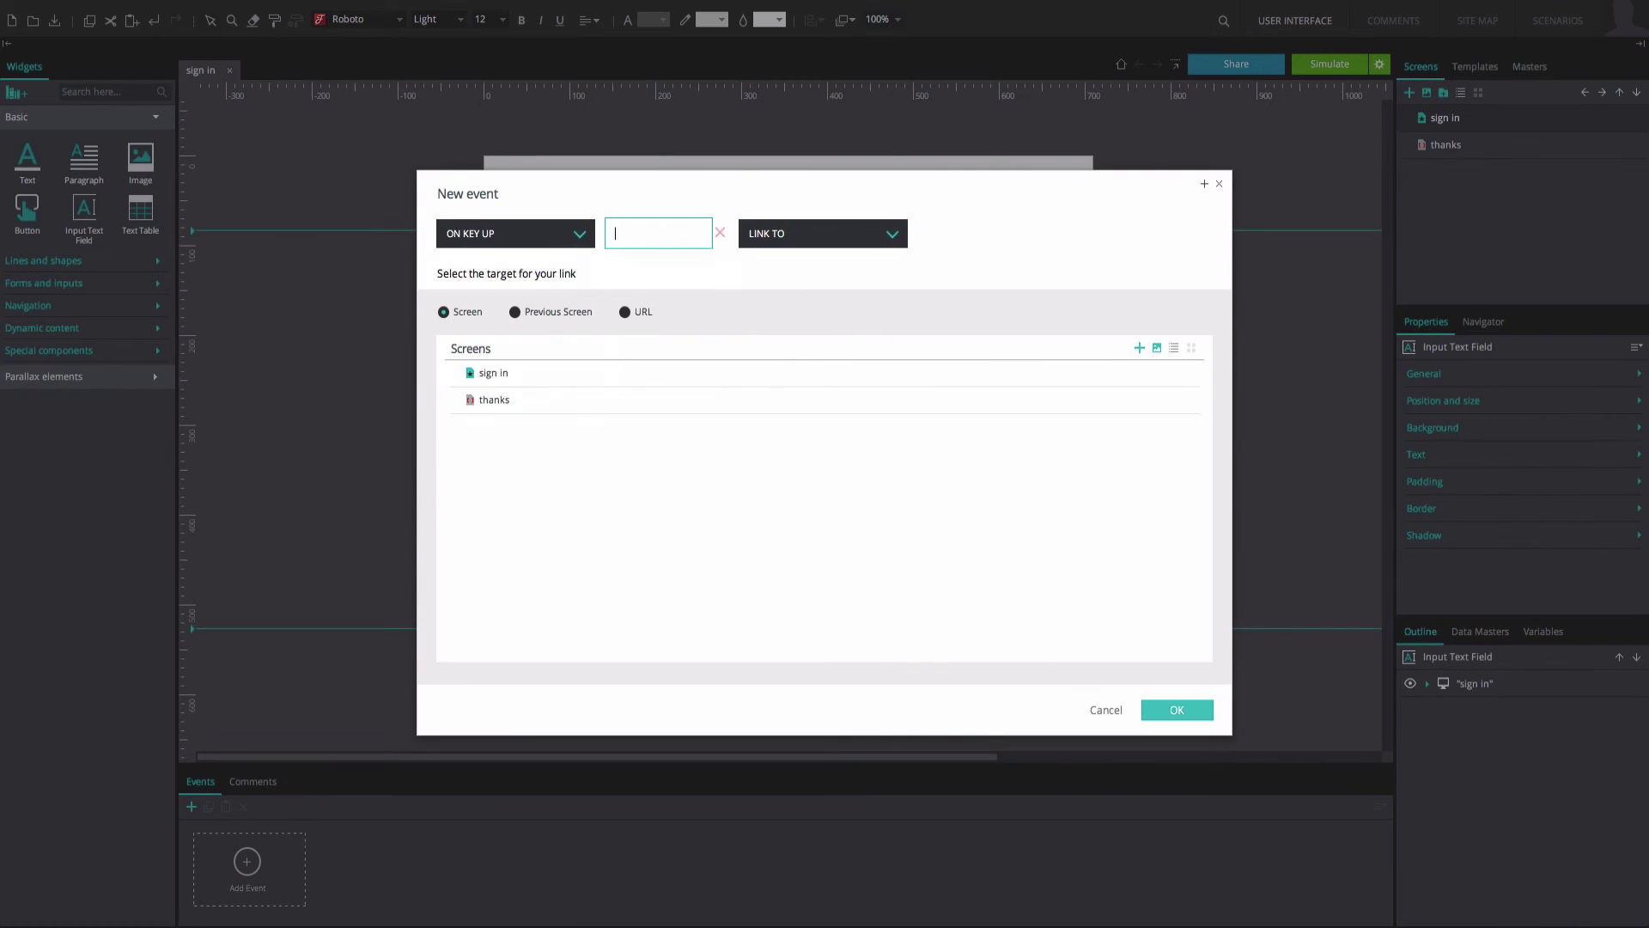
{"action": "left_click", "coordinate": [822, 232]}
{"action": "left_click", "coordinate": [816, 562]}
{"action": "left_click", "coordinate": [810, 516]}
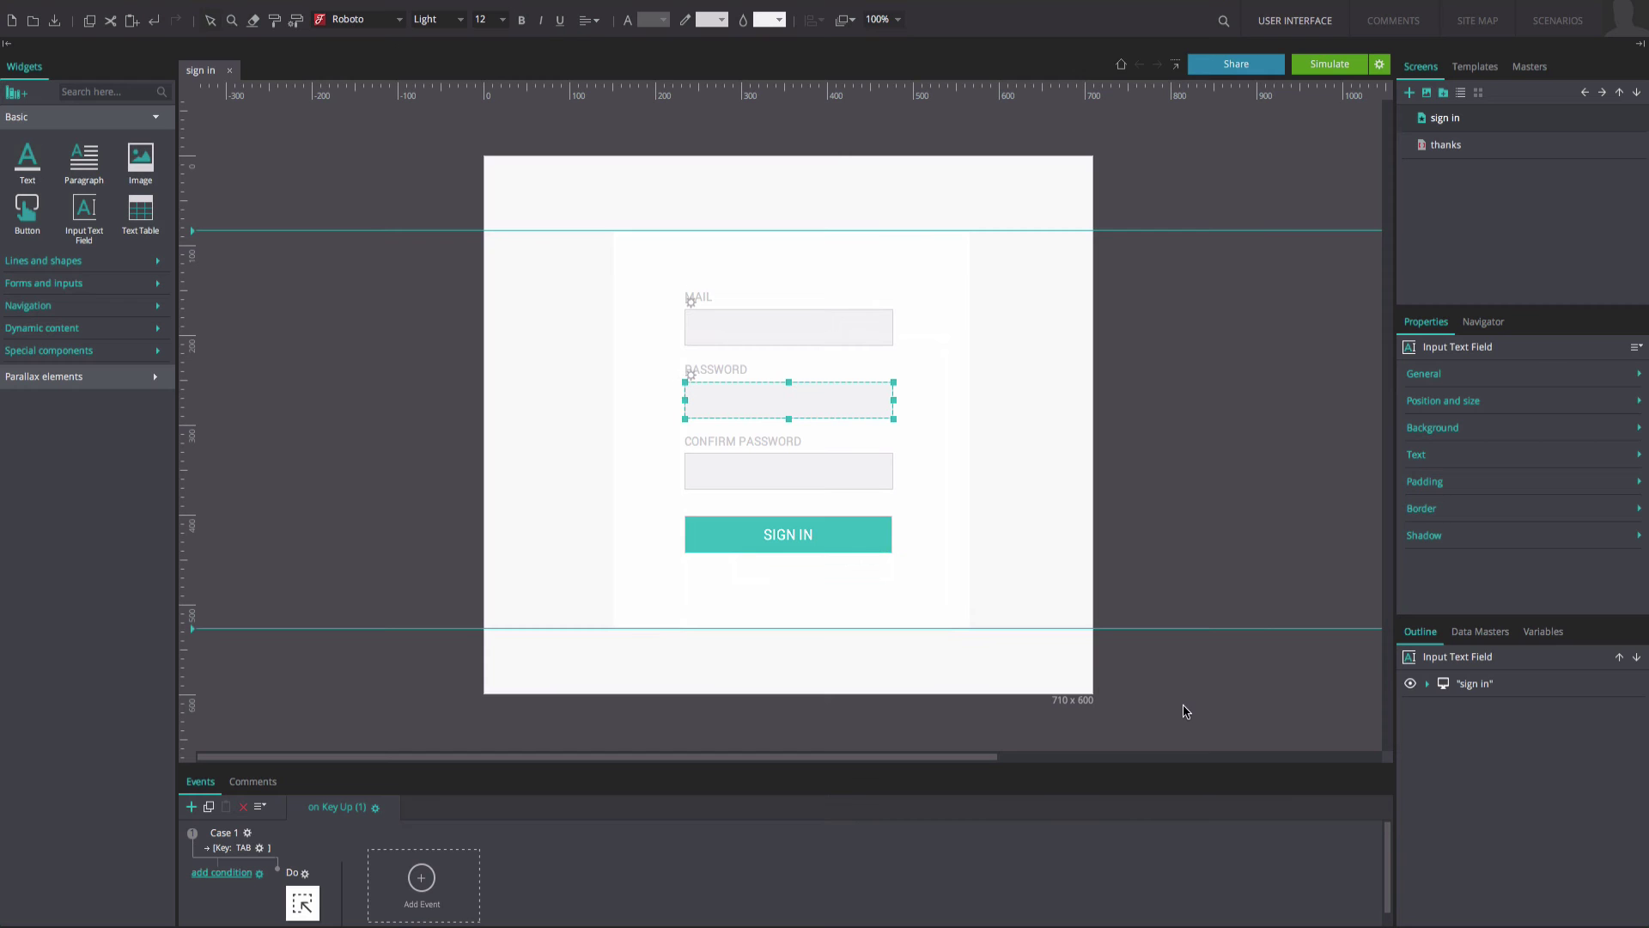
{"action": "left_click", "coordinate": [1176, 710]}
Drag the SIGN IN button onto the 'thanks' screen to create its on-click link
{"action": "left_click", "coordinate": [803, 538]}
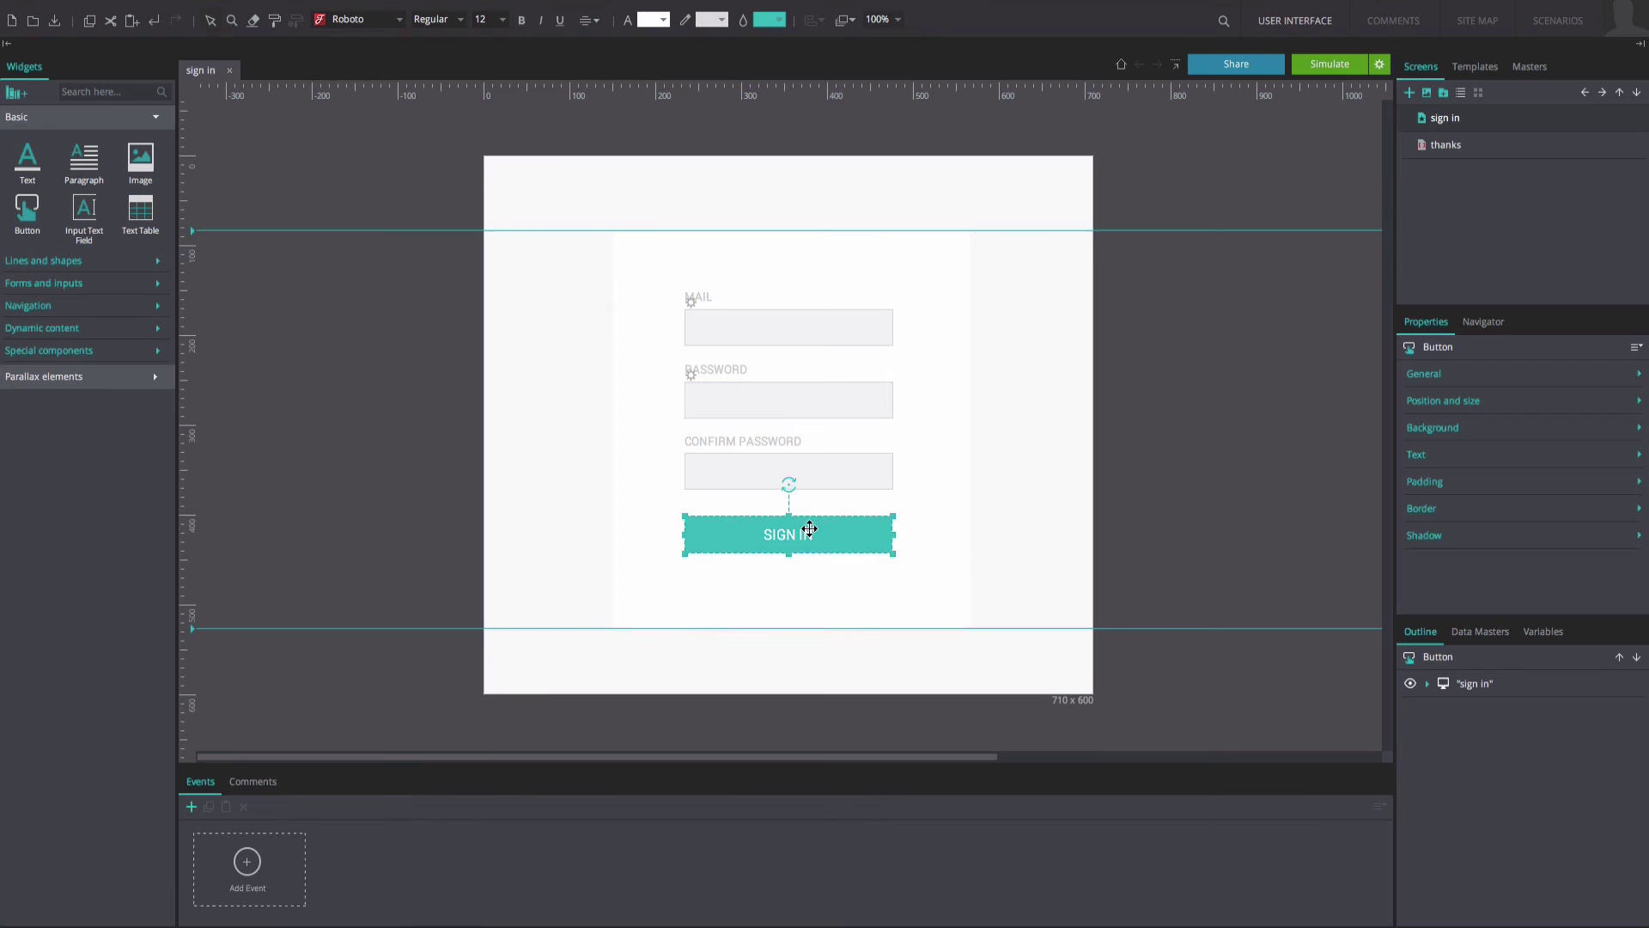
{"action": "left_click_drag", "start_coordinate": [804, 537], "coordinate": [1445, 145]}
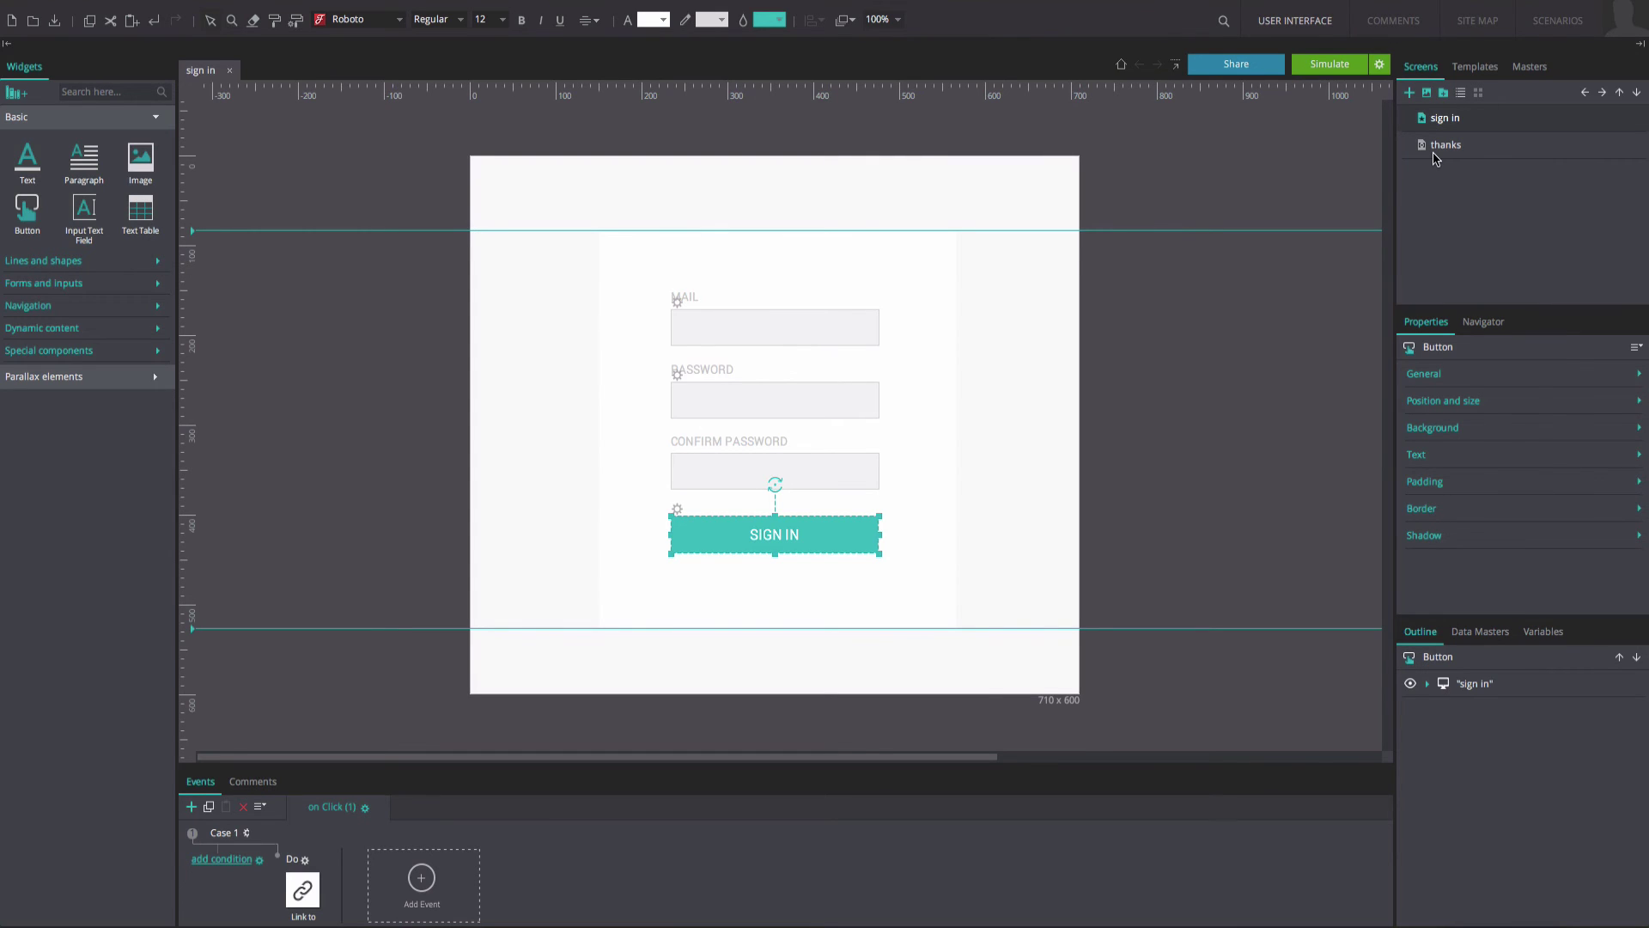
Simulate the form, tabbing from mail through both password fields, and sign in to reach 'thanks'
{"action": "left_click", "coordinate": [1329, 64]}
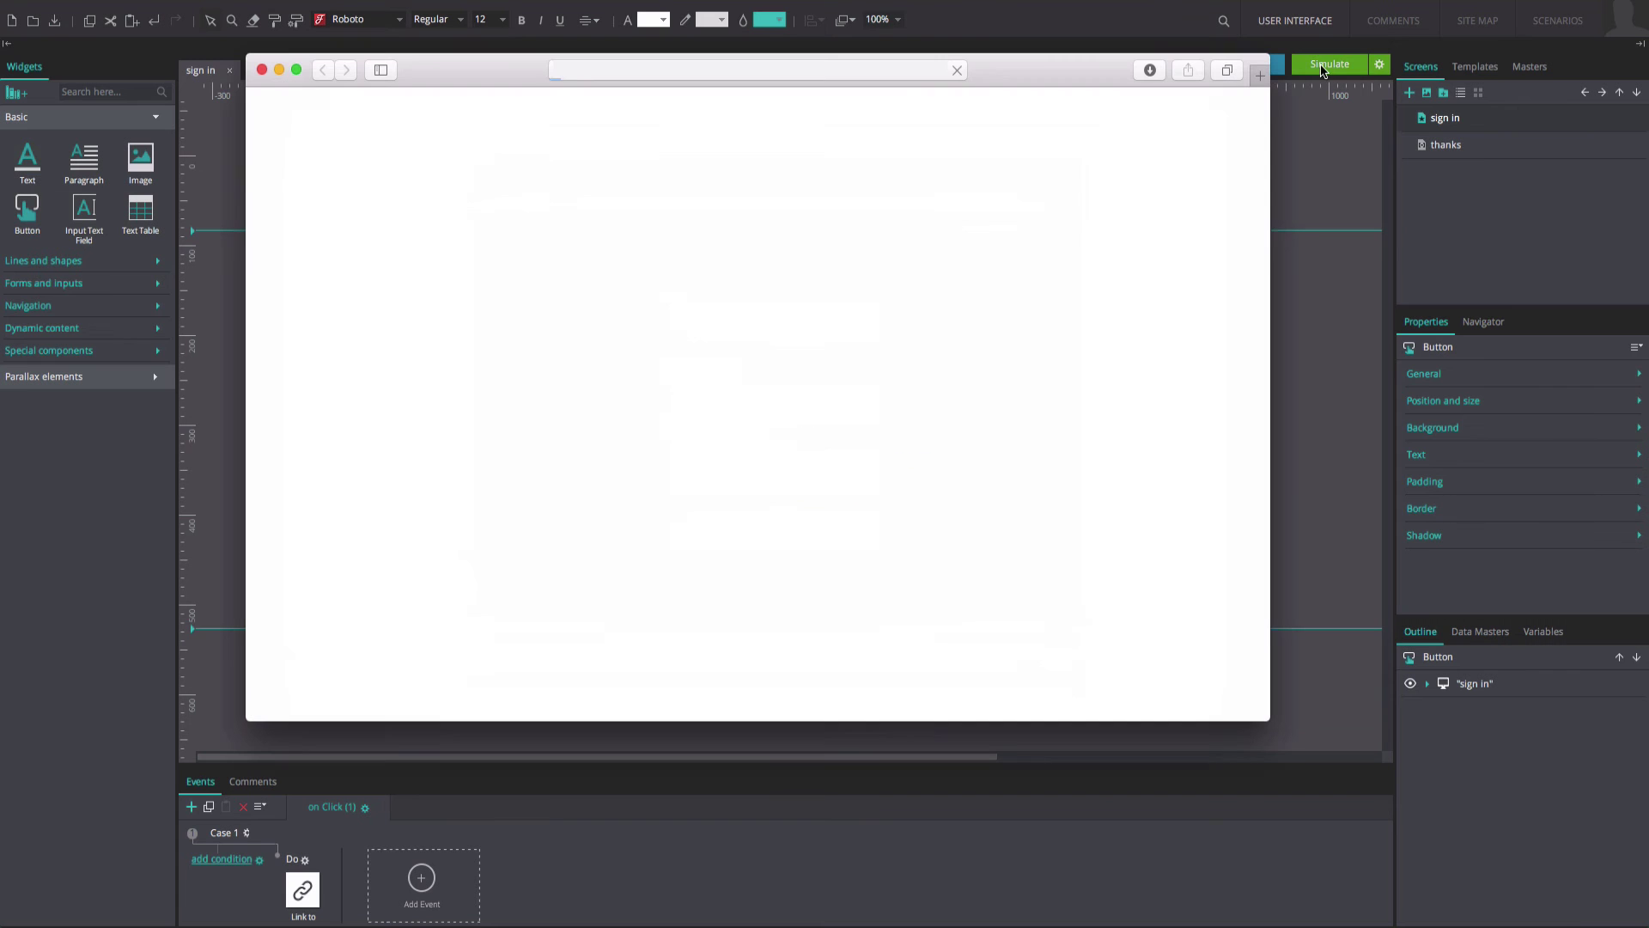
{"action": "left_click", "coordinate": [816, 299]}
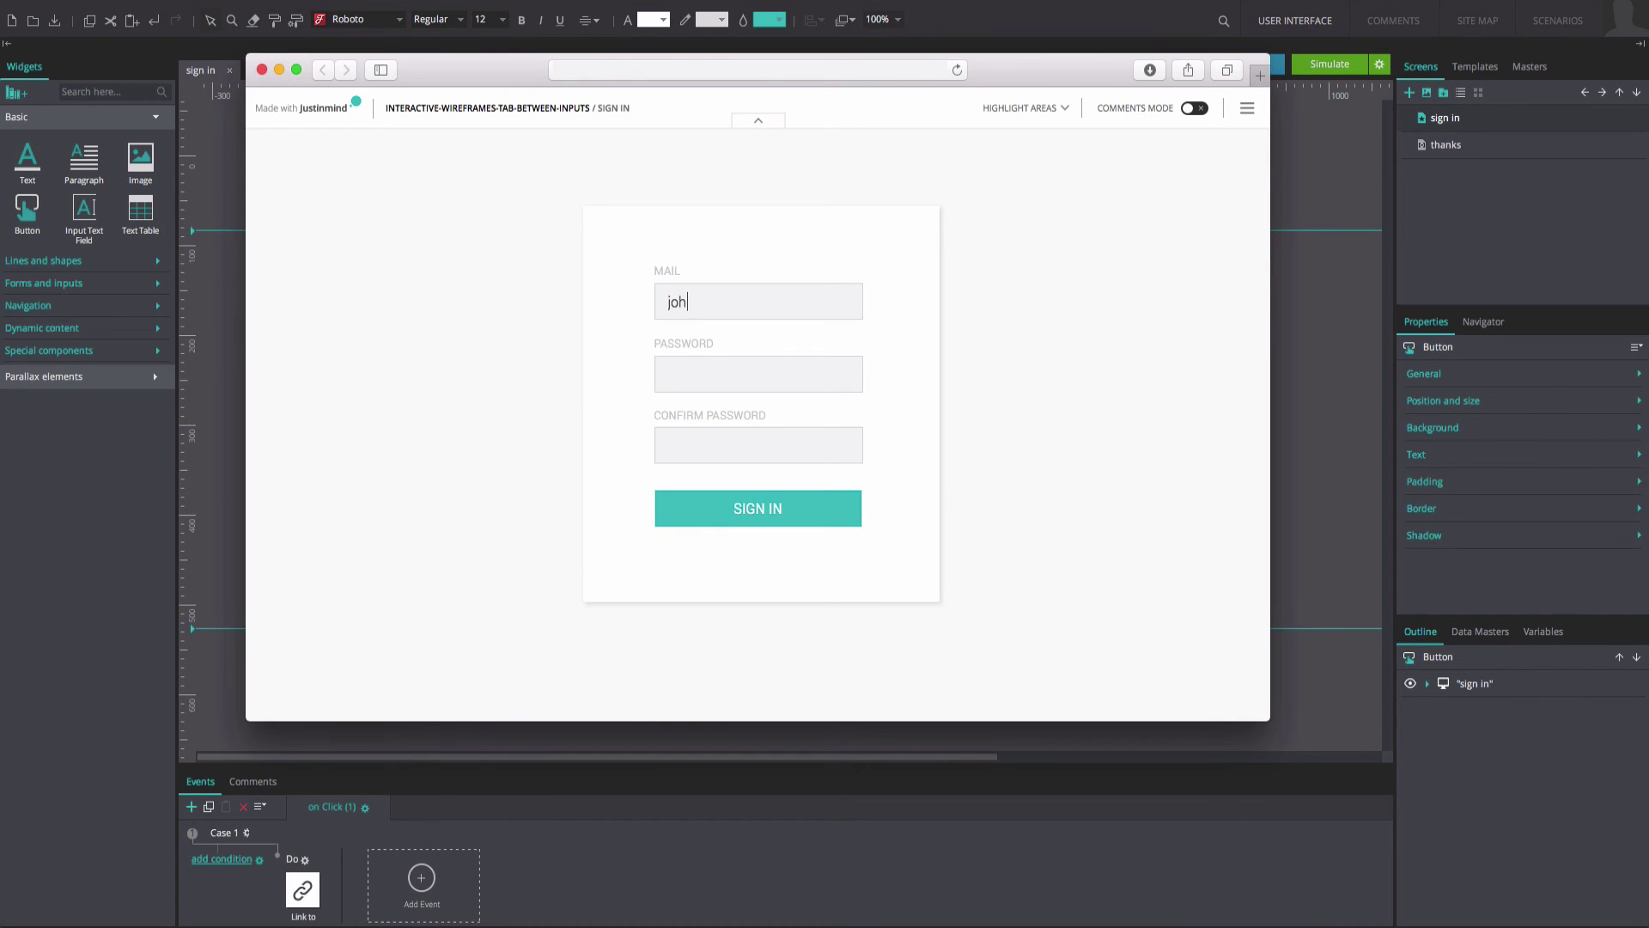
{"action": "key", "text": "Tab"}
{"action": "type", "text": "1234567"}
{"action": "key", "text": "Tab"}
{"action": "type", "text": "1234567"}
{"action": "left_click", "coordinate": [788, 516]}
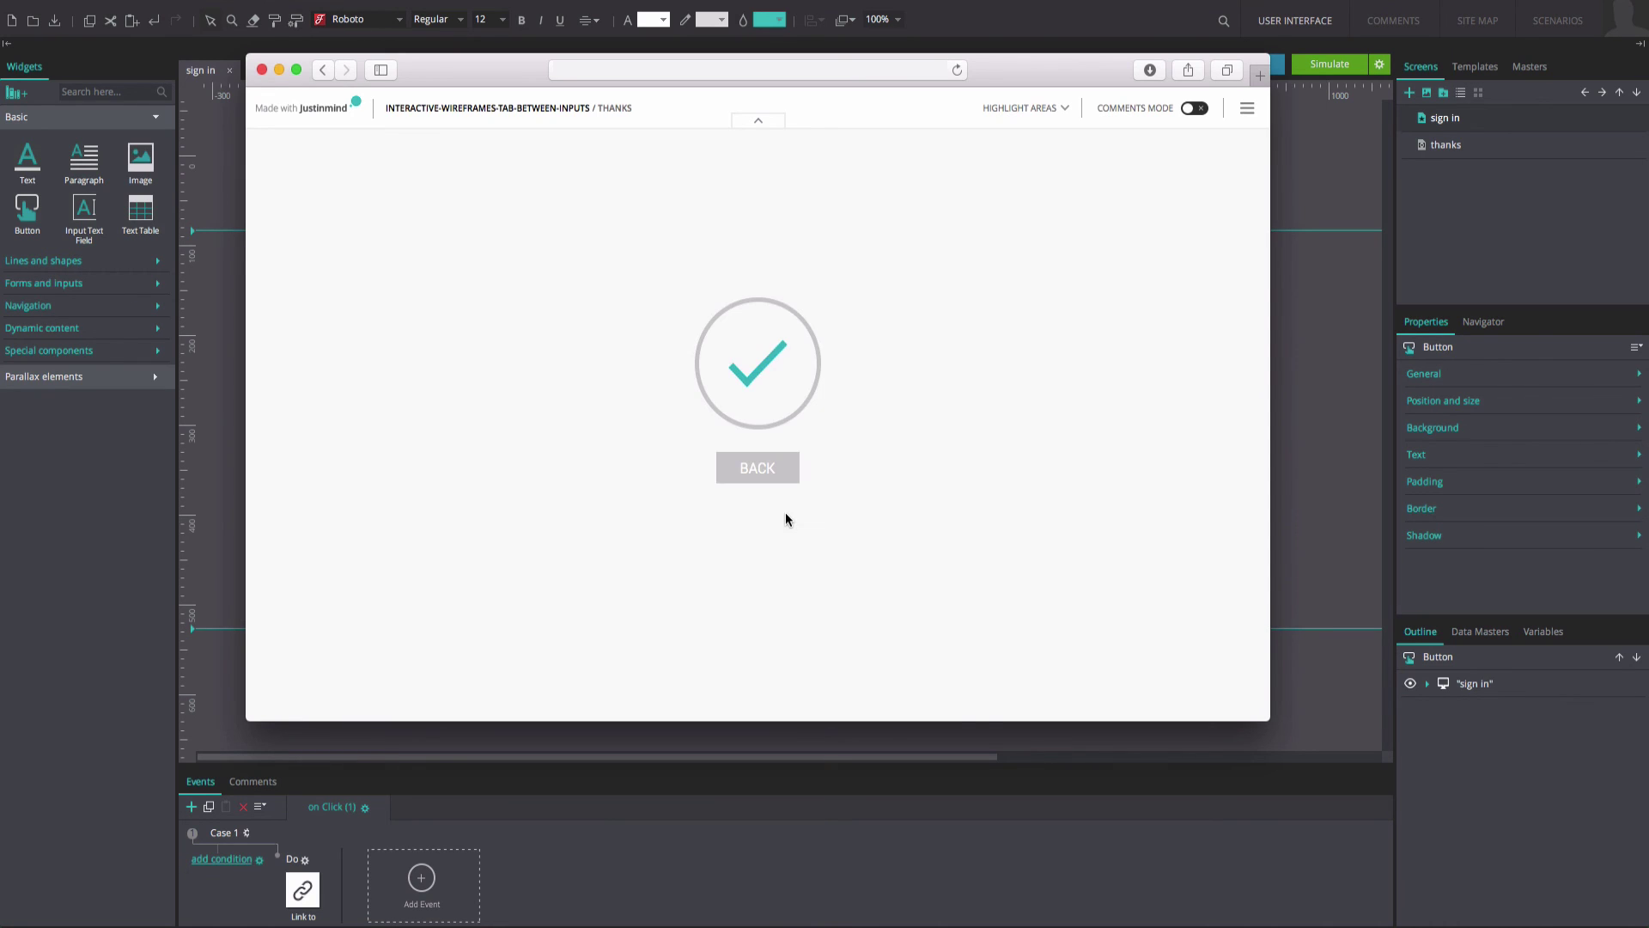